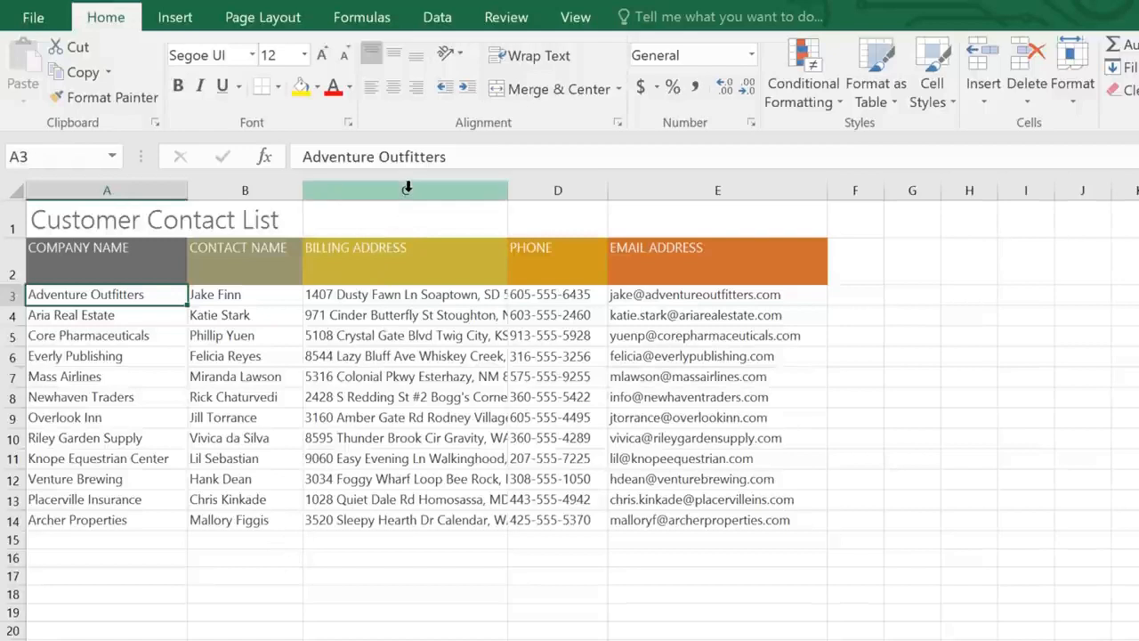
- Widen the Billing Address column and AutoFit its width to the longest address
click(406, 187)
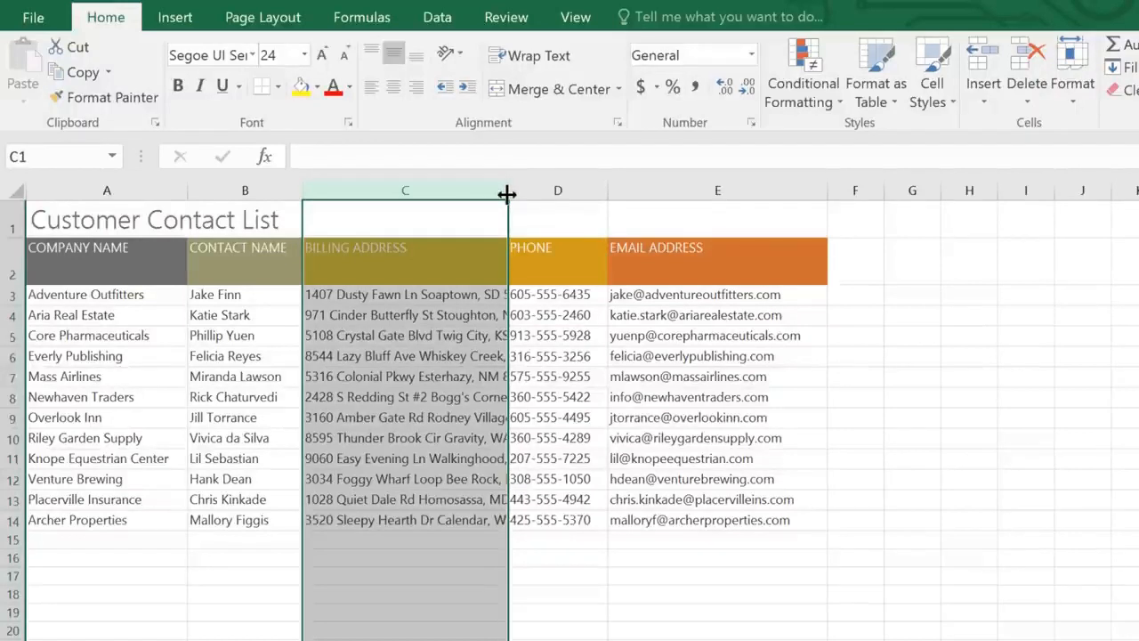
drag(507, 194, 723, 193)
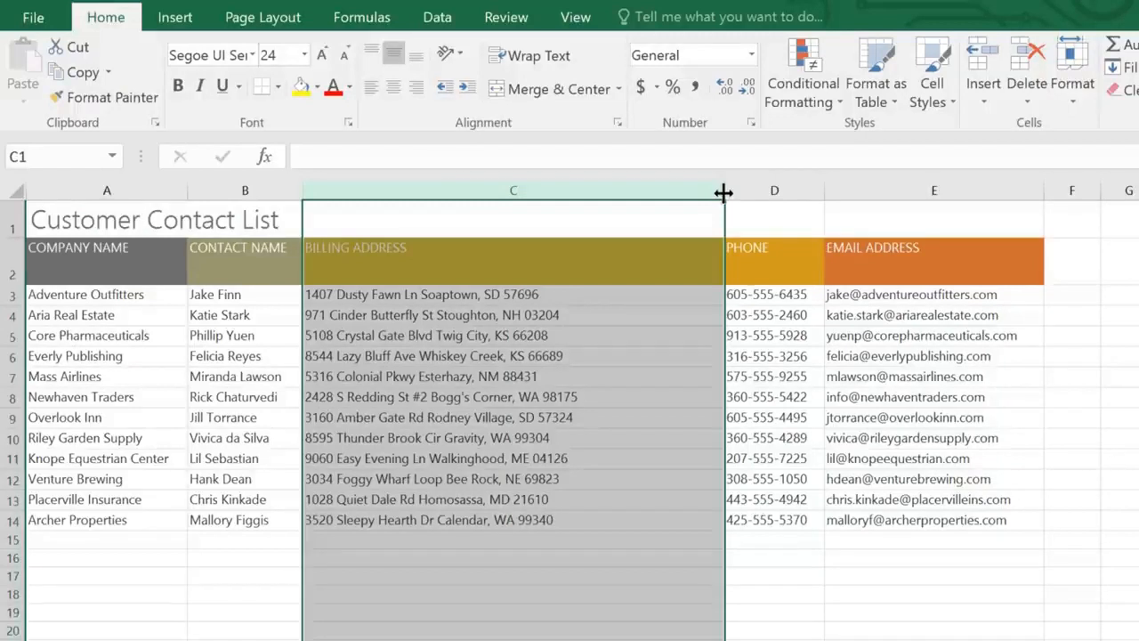
double_click(723, 191)
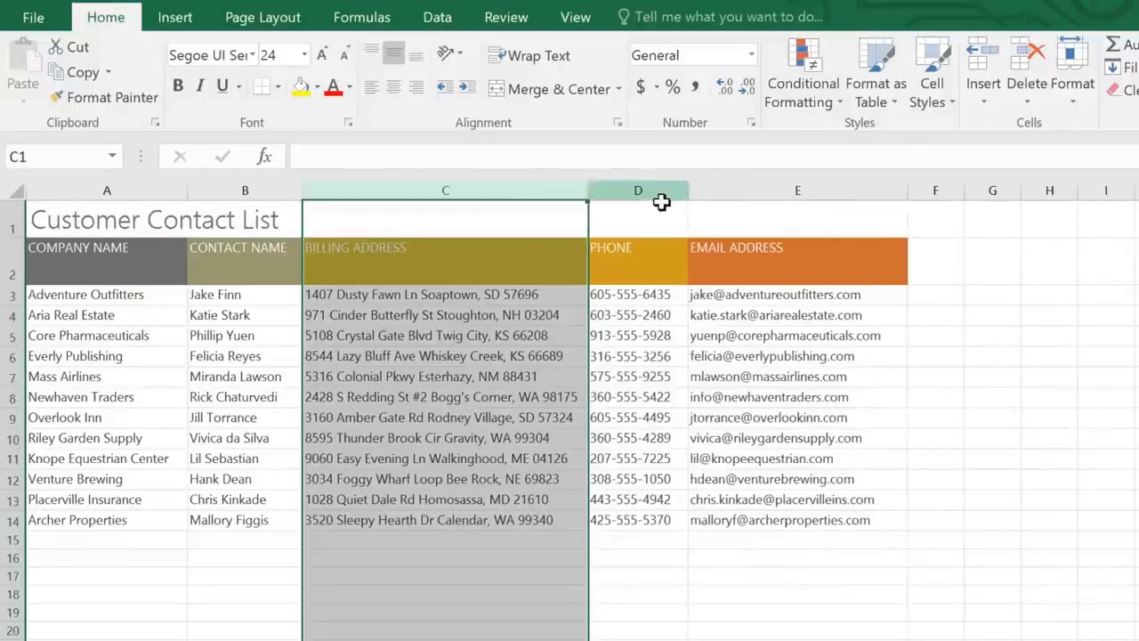
- Shrink the header row's height to fit its text, and make all rows of the sheet uniformly taller
click(13, 256)
drag(15, 279, 18, 258)
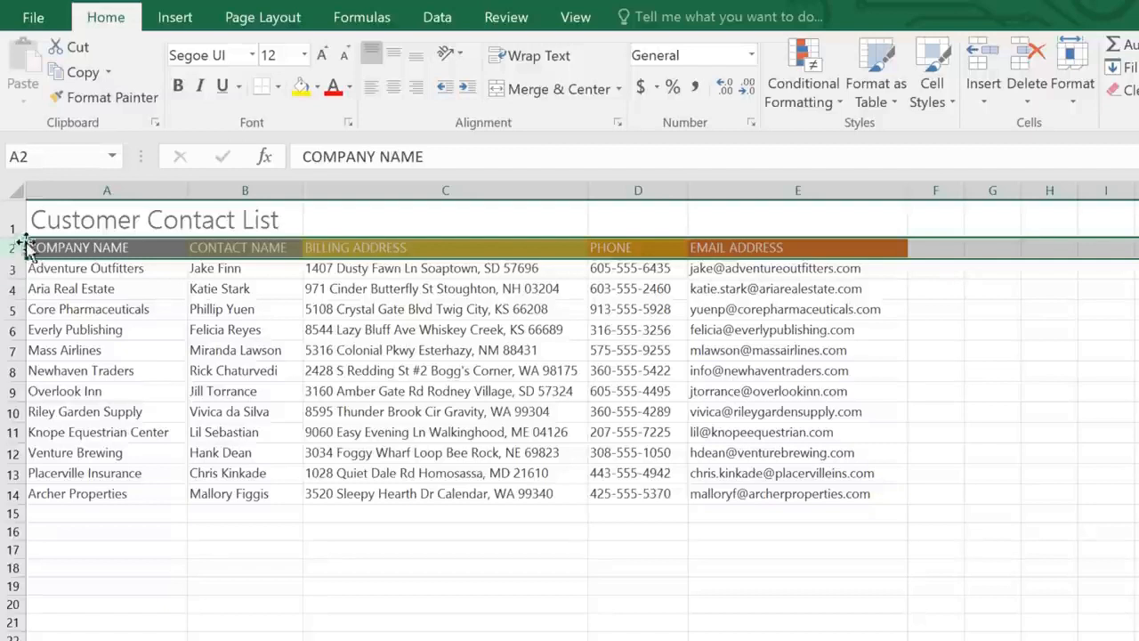
click(15, 186)
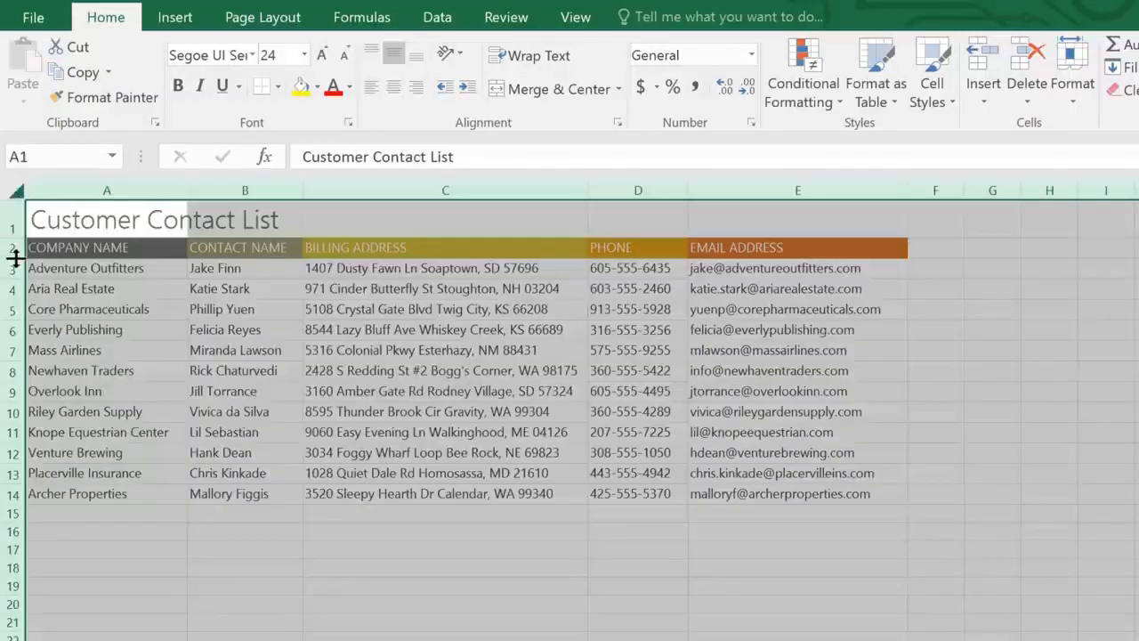
drag(15, 256, 11, 277)
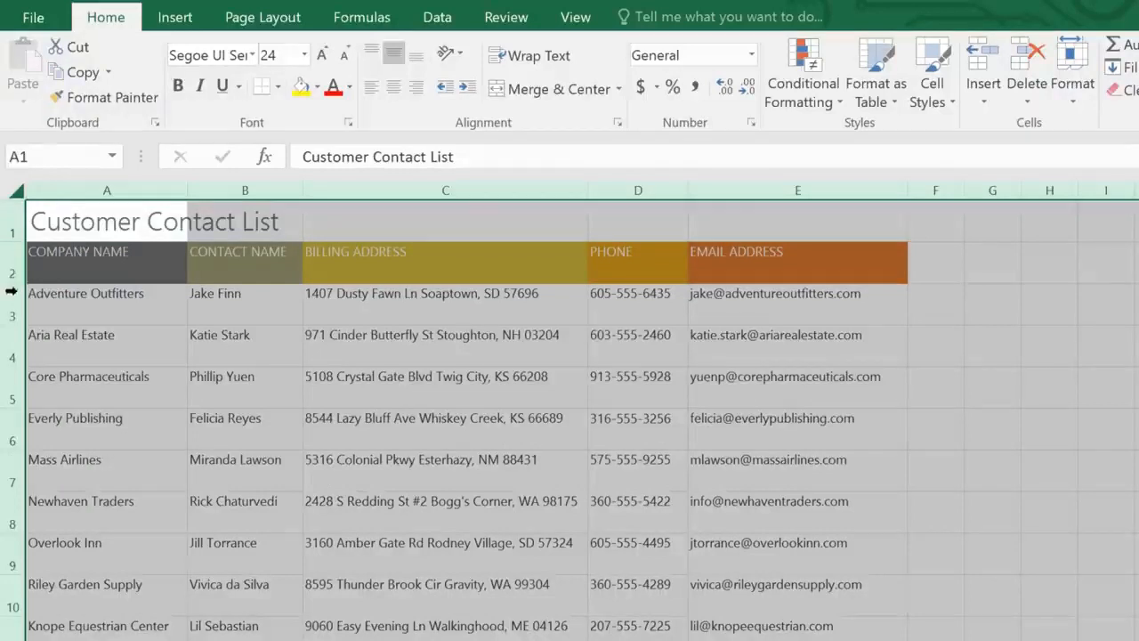
- Insert a row above Core Pharmaceuticals and enter "Bishop Research" as the company name in A5
click(13, 339)
click(12, 381)
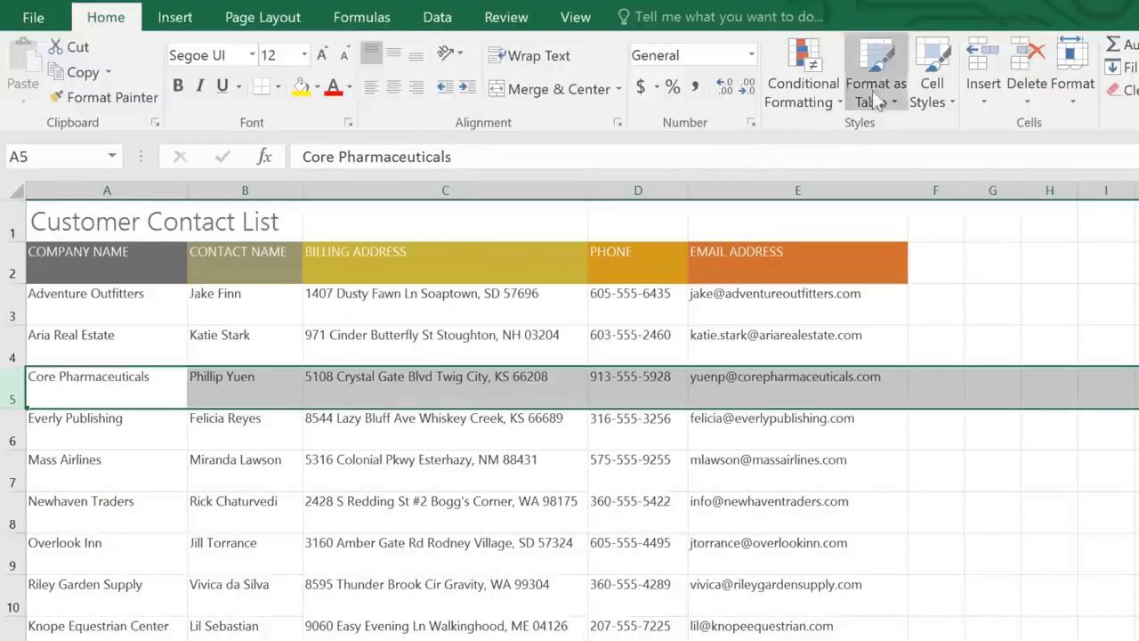
click(978, 69)
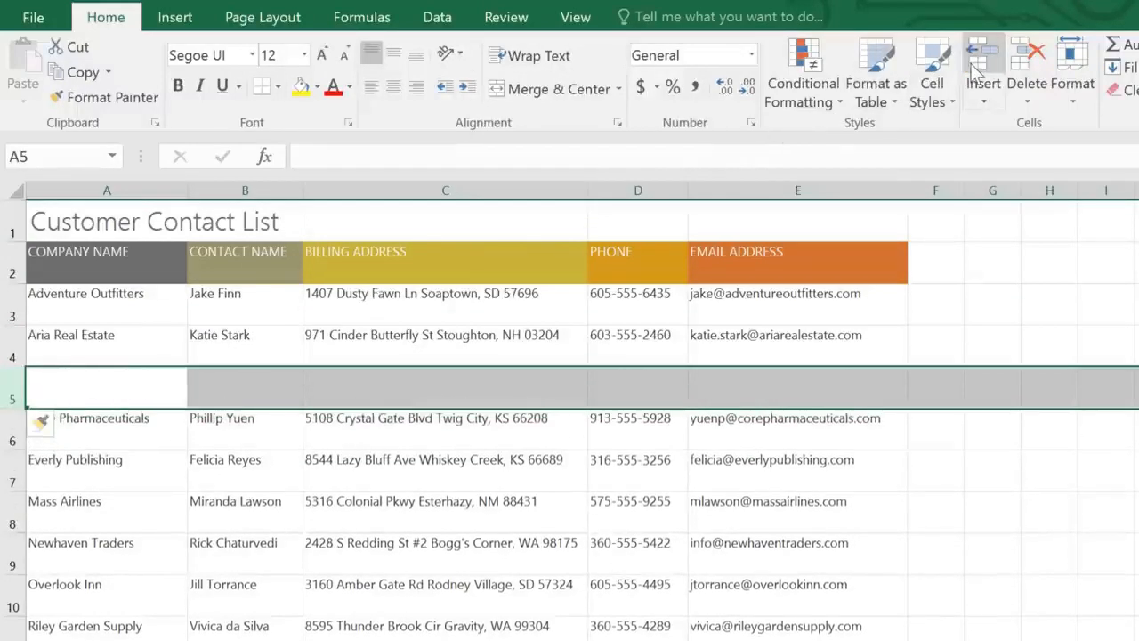
click(71, 384)
text(Bishop Research)
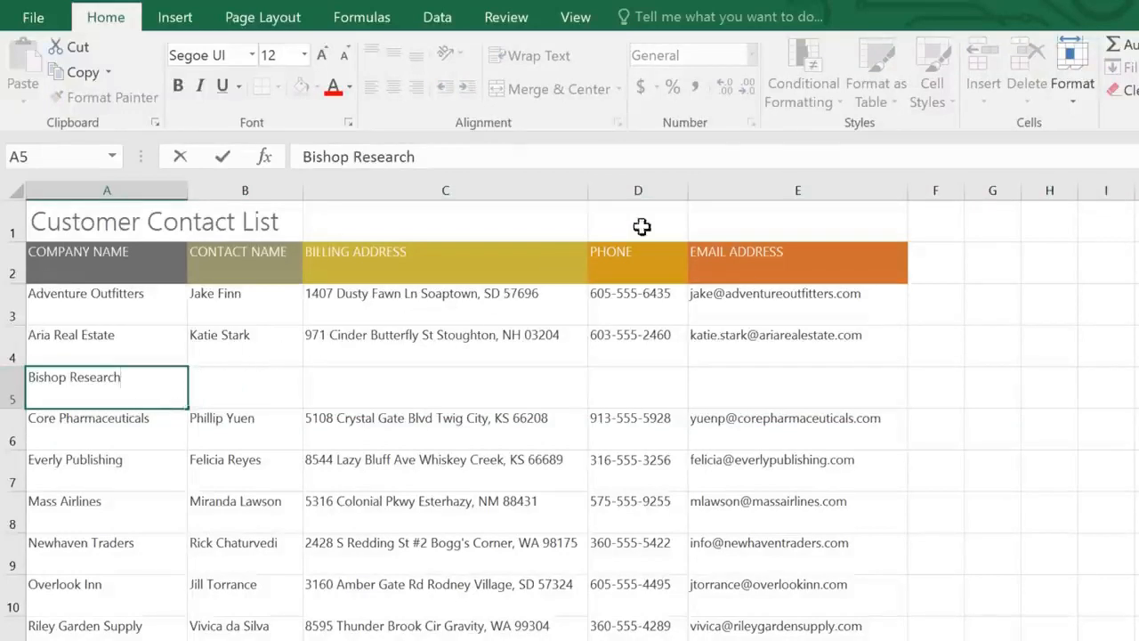
click(736, 193)
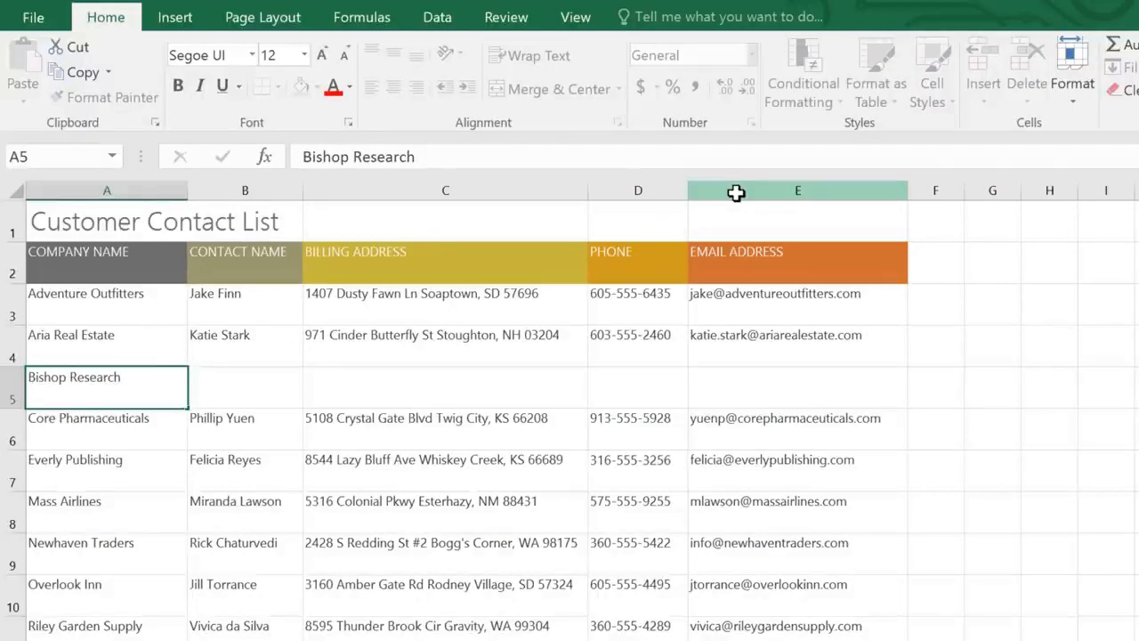
- Insert a column before Email Address and enter the heading "FAX" in E2
click(736, 193)
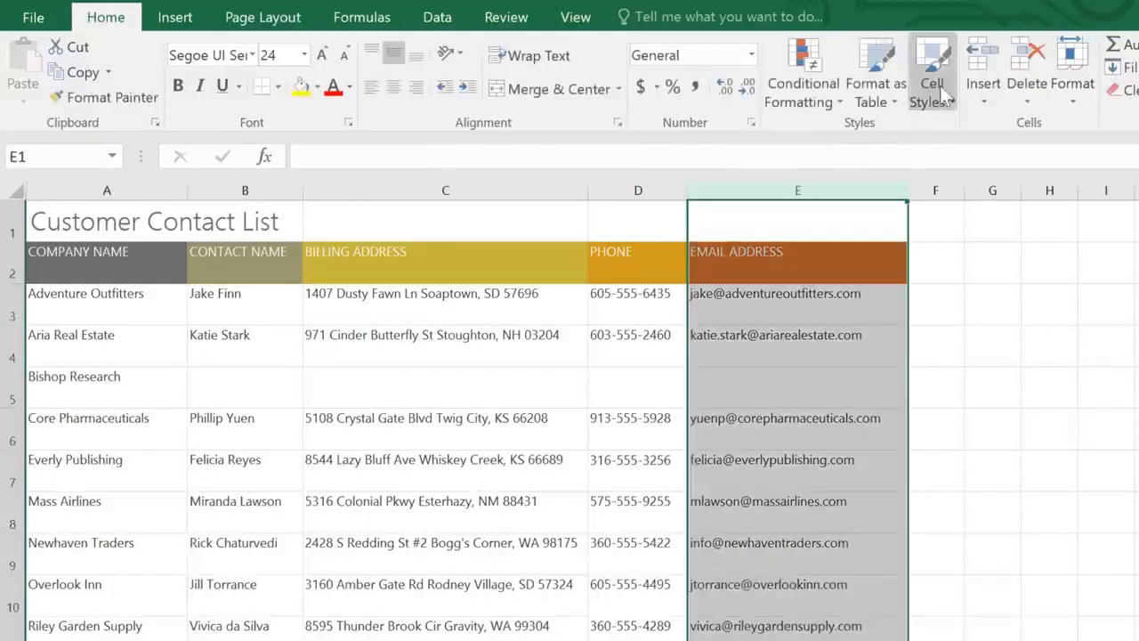
click(979, 63)
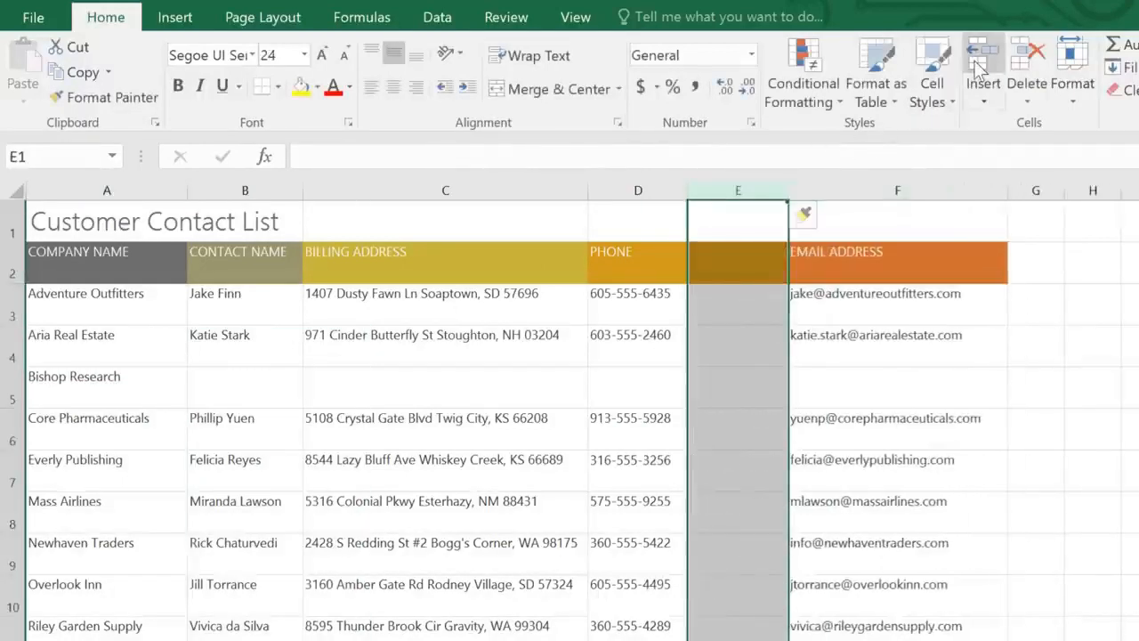
click(771, 216)
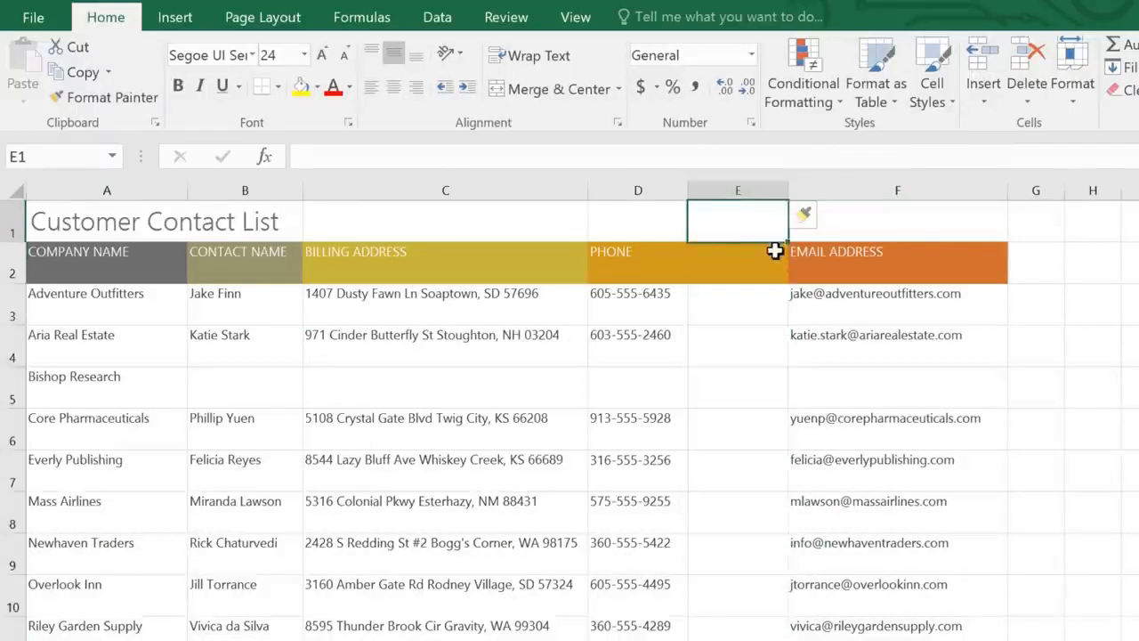
click(774, 251)
text(FAX)
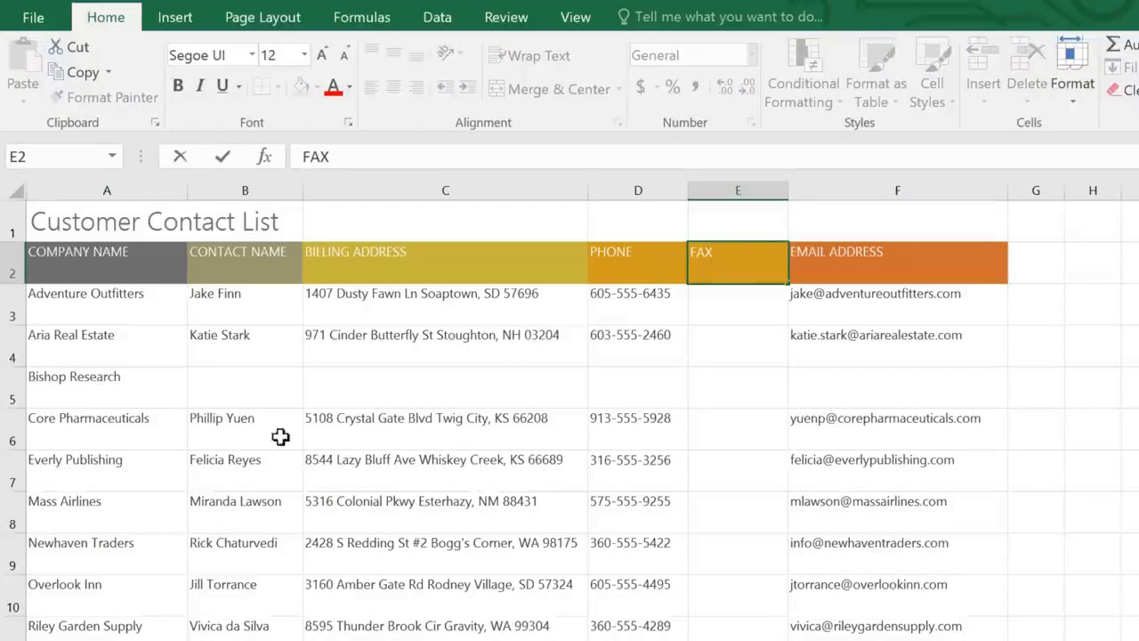
- Delete the Newhaven Traders row from the contact list
click(17, 555)
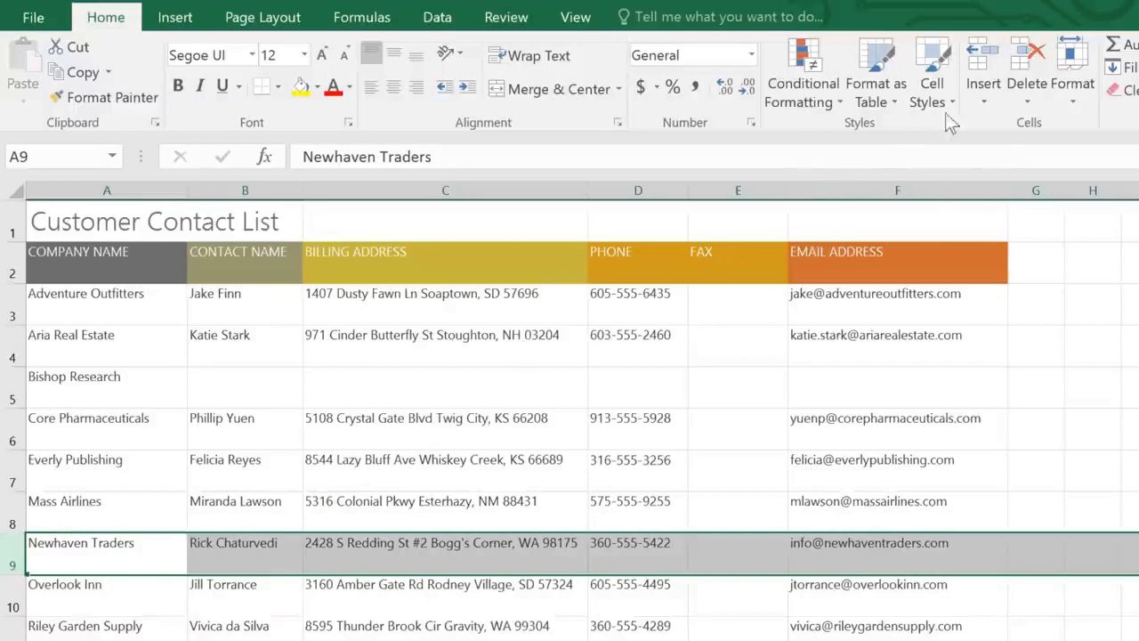
click(1022, 62)
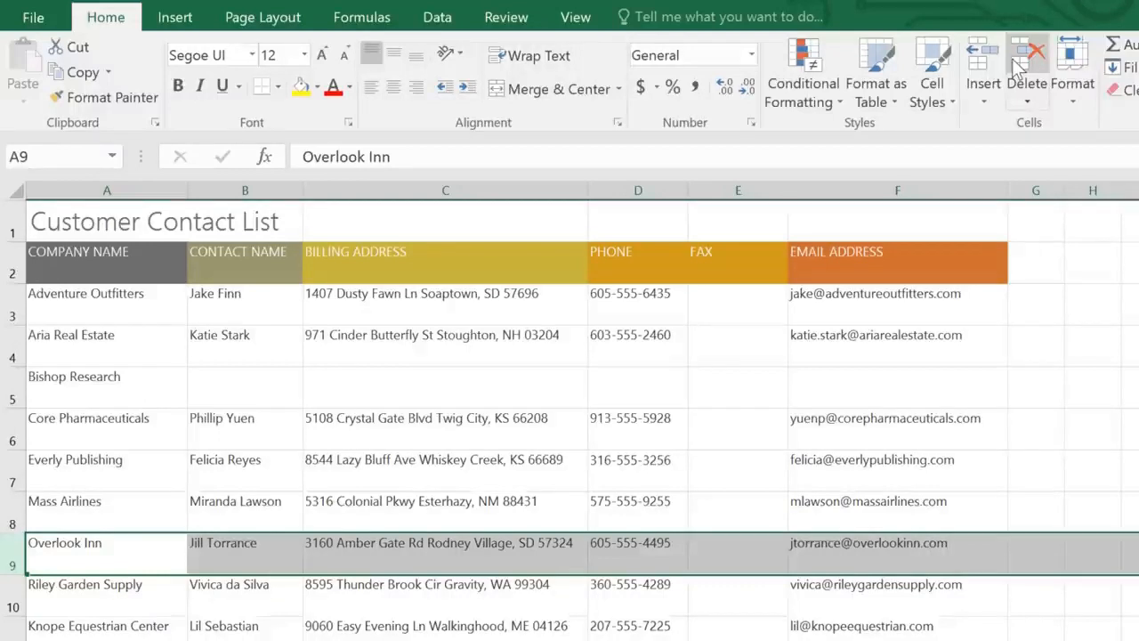
- Move the Phone column between the Fax and Email Address columns by inserting the cut cells
click(632, 185)
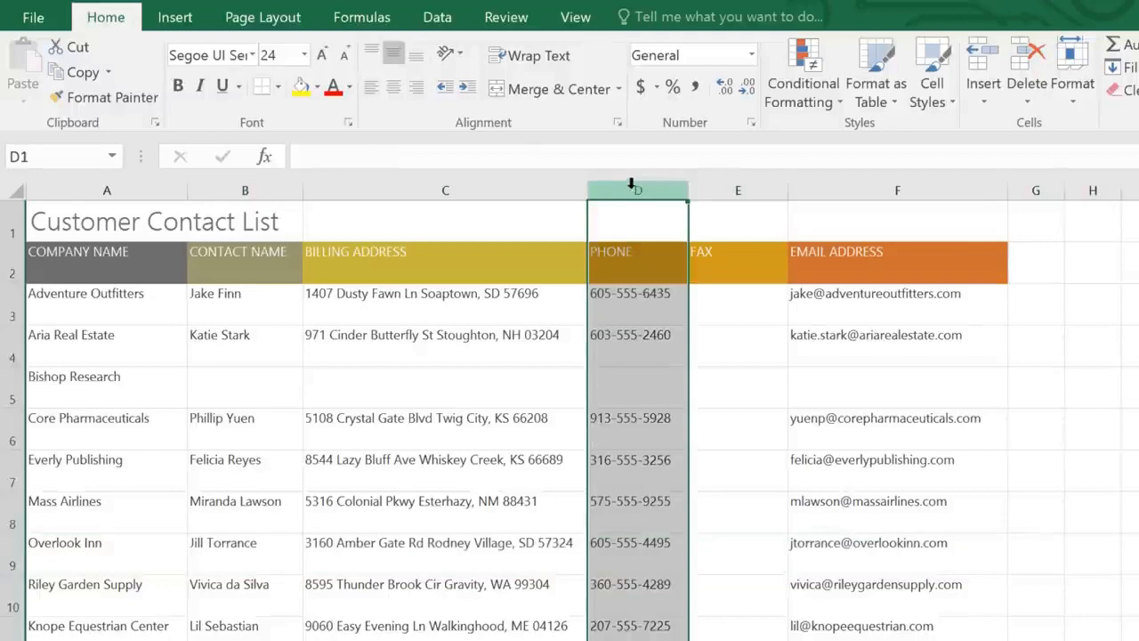
click(80, 49)
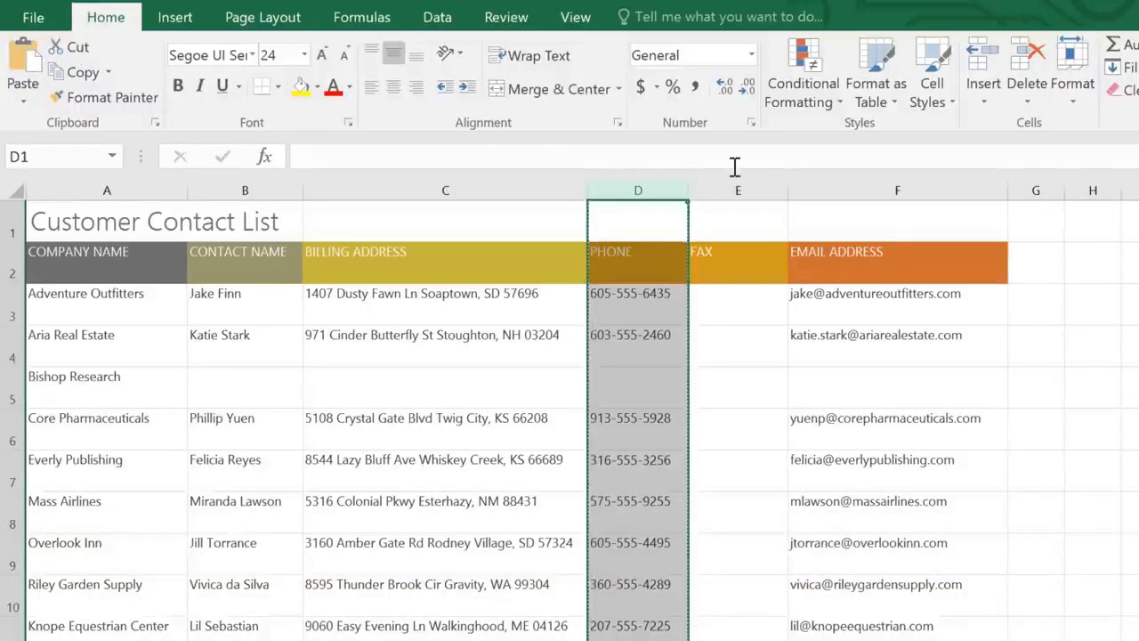
click(837, 183)
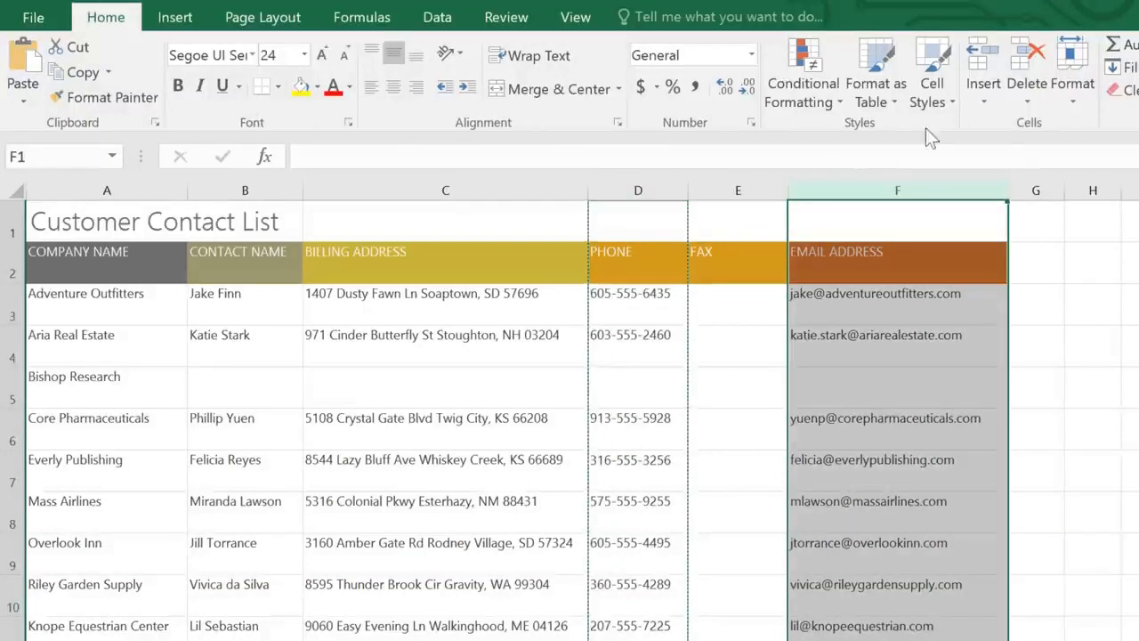
click(985, 101)
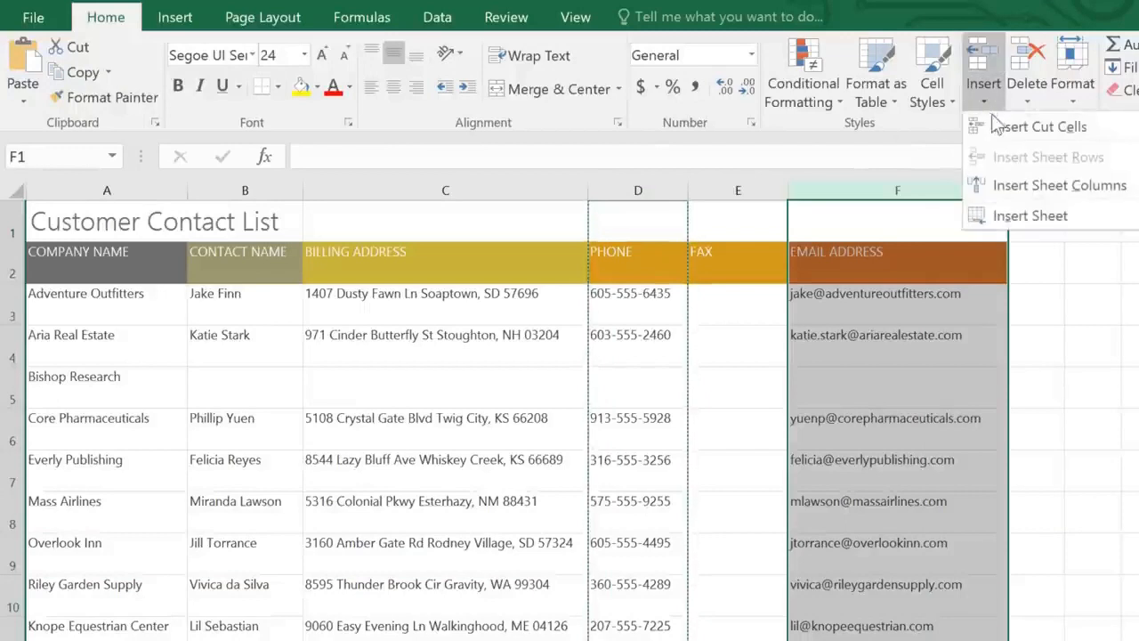
click(994, 131)
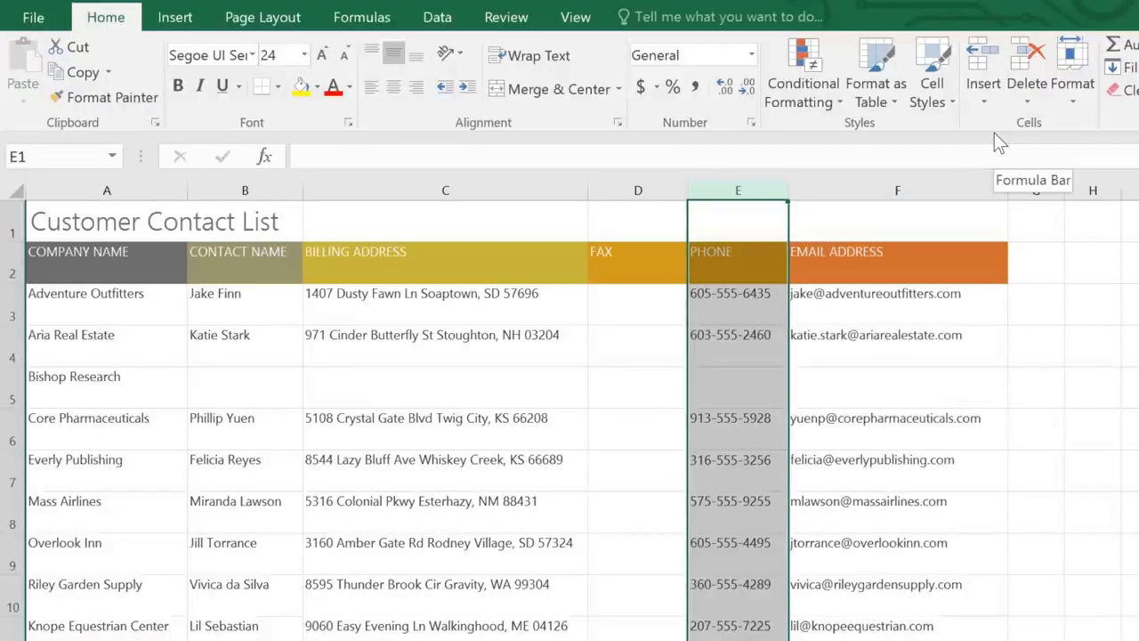
- Hide columns C to E, holding the billing address, fax and phone data
drag(446, 188, 737, 193)
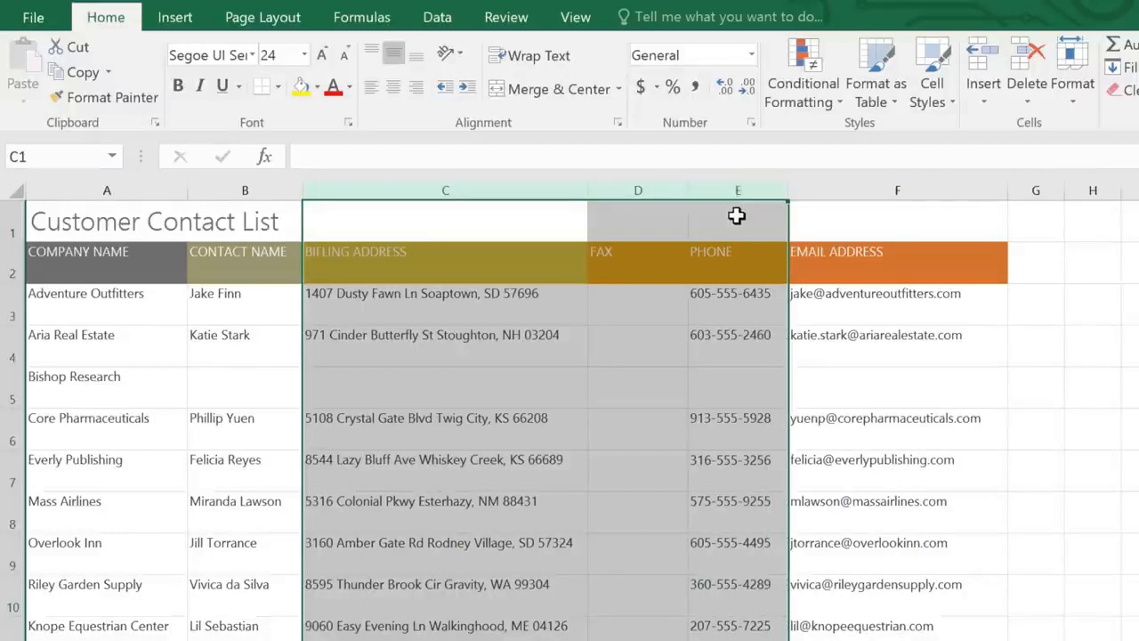
right_click(736, 216)
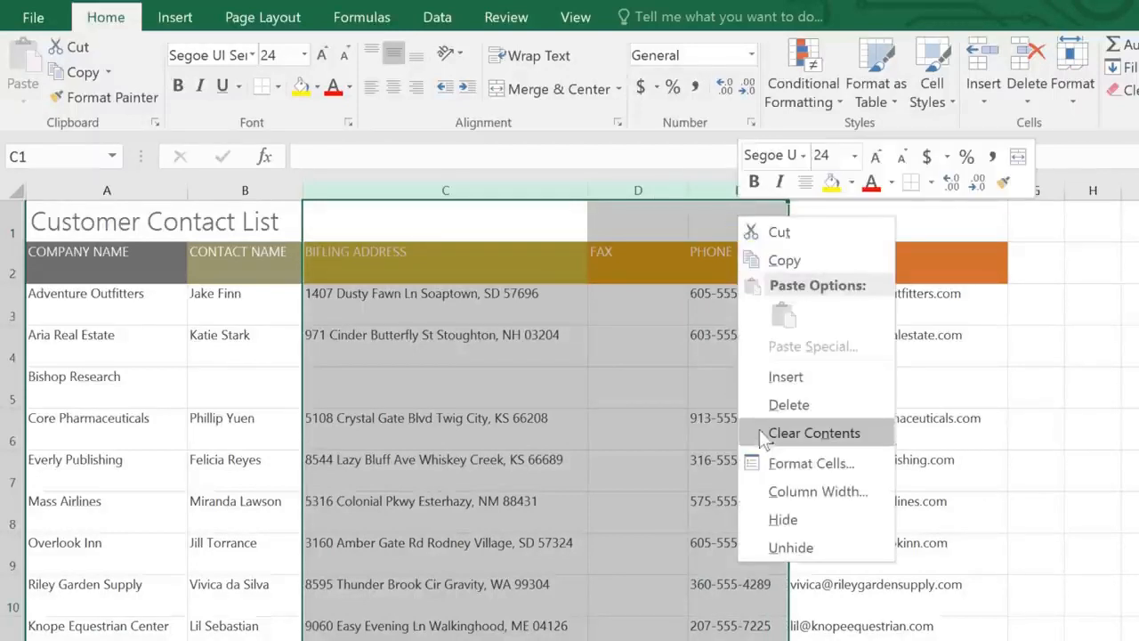
click(758, 521)
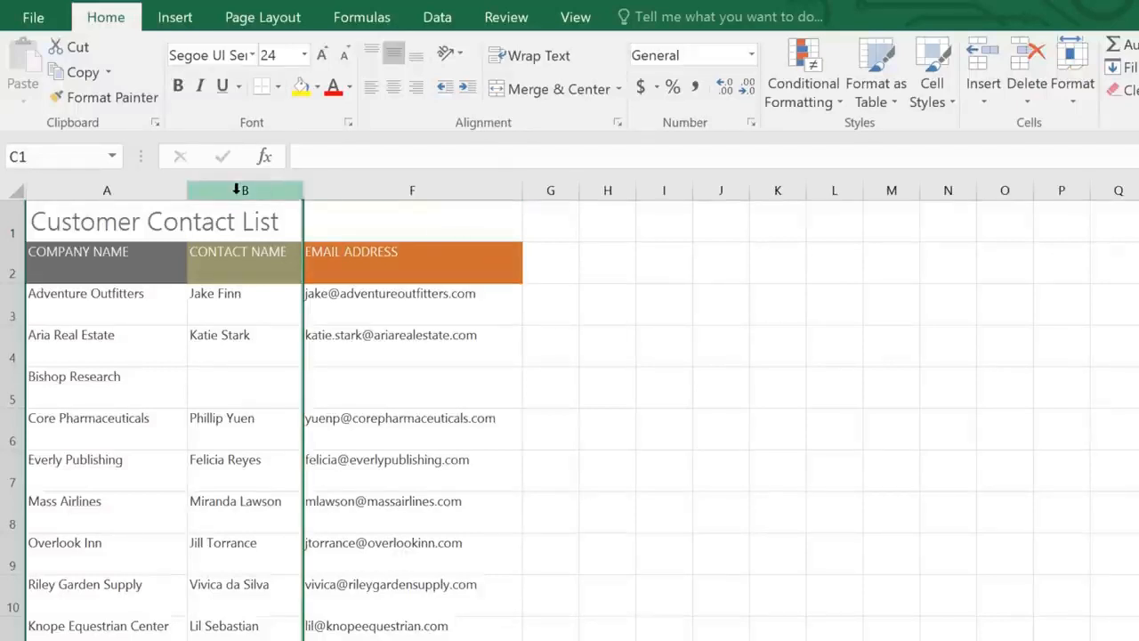
- Unhide the hidden columns between Contact Name and Email Address
drag(237, 188, 379, 182)
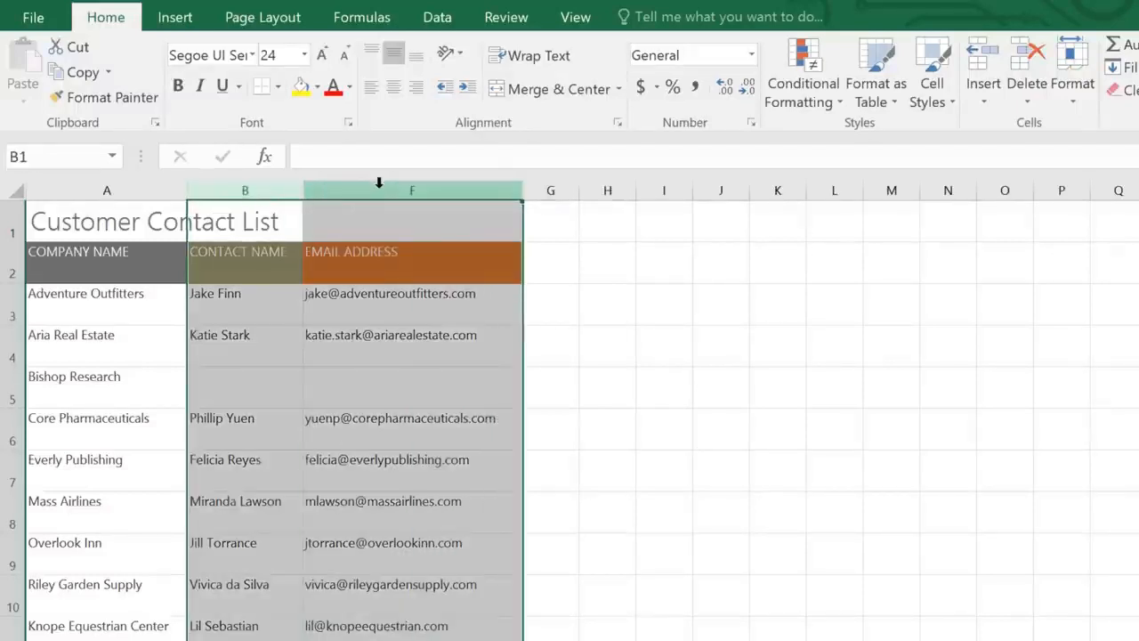
right_click(377, 227)
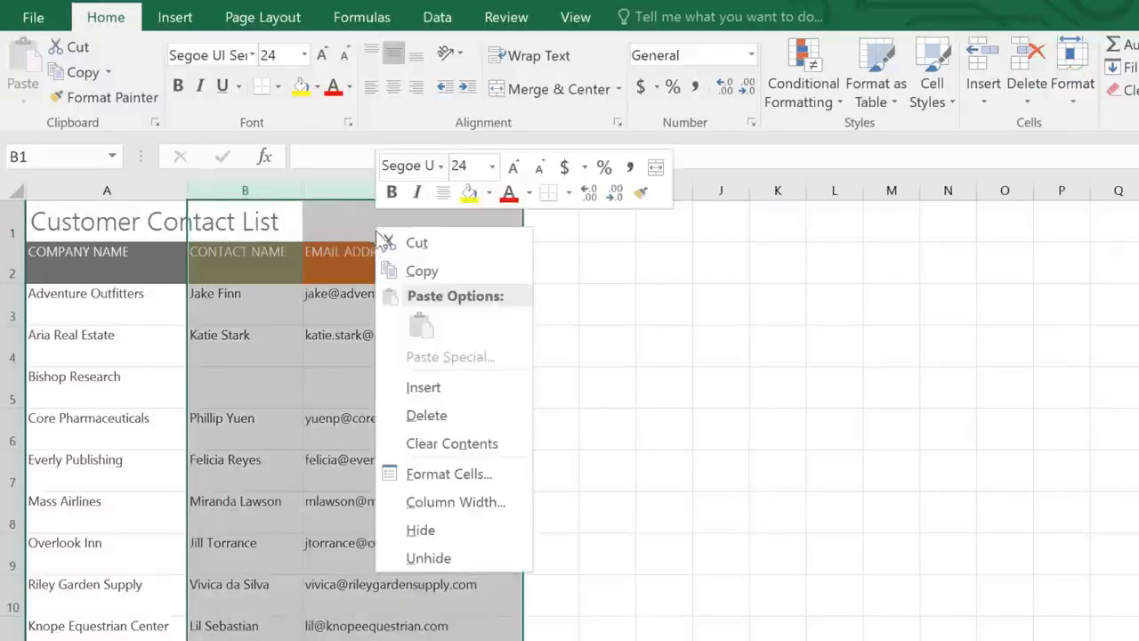
click(394, 548)
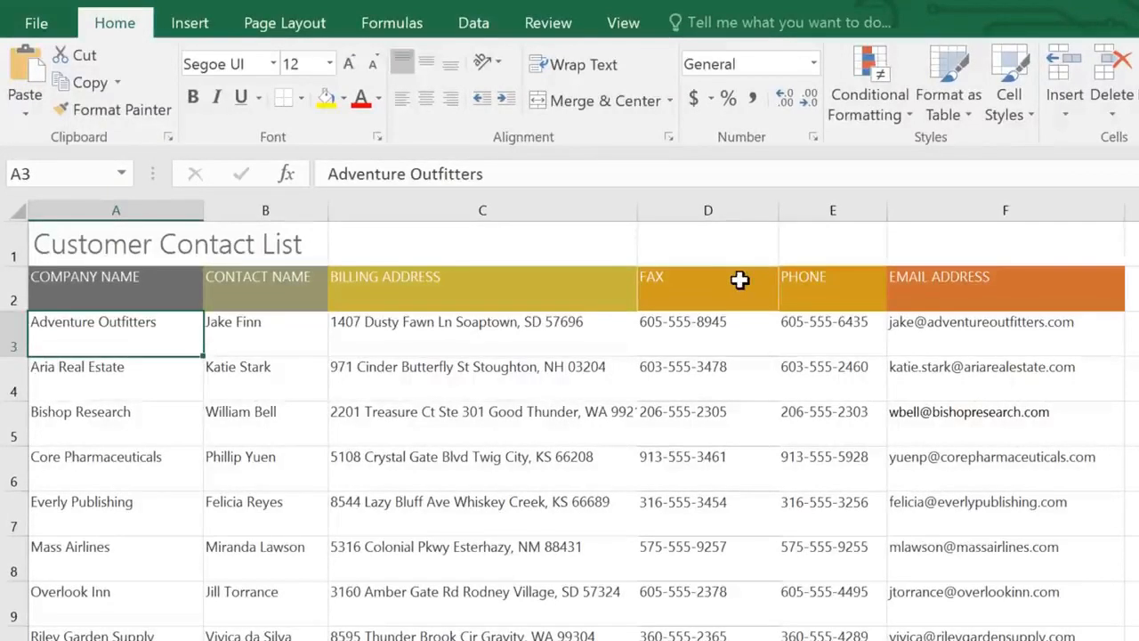
- Narrow the Billing Address column to roughly half its width and wrap its text
click(585, 212)
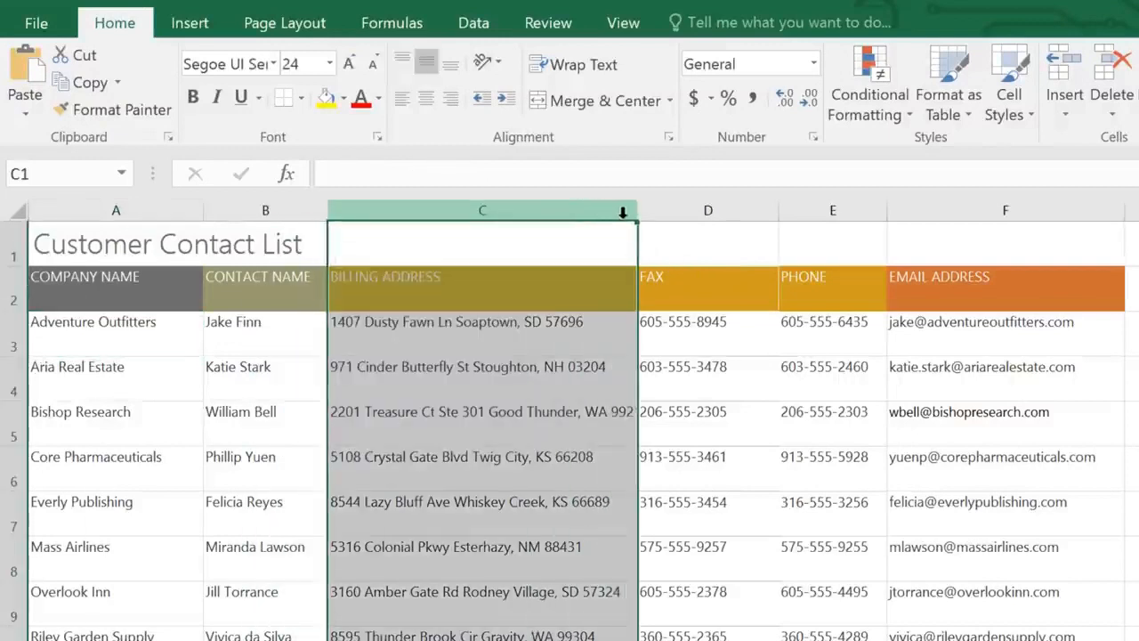
drag(636, 217, 478, 214)
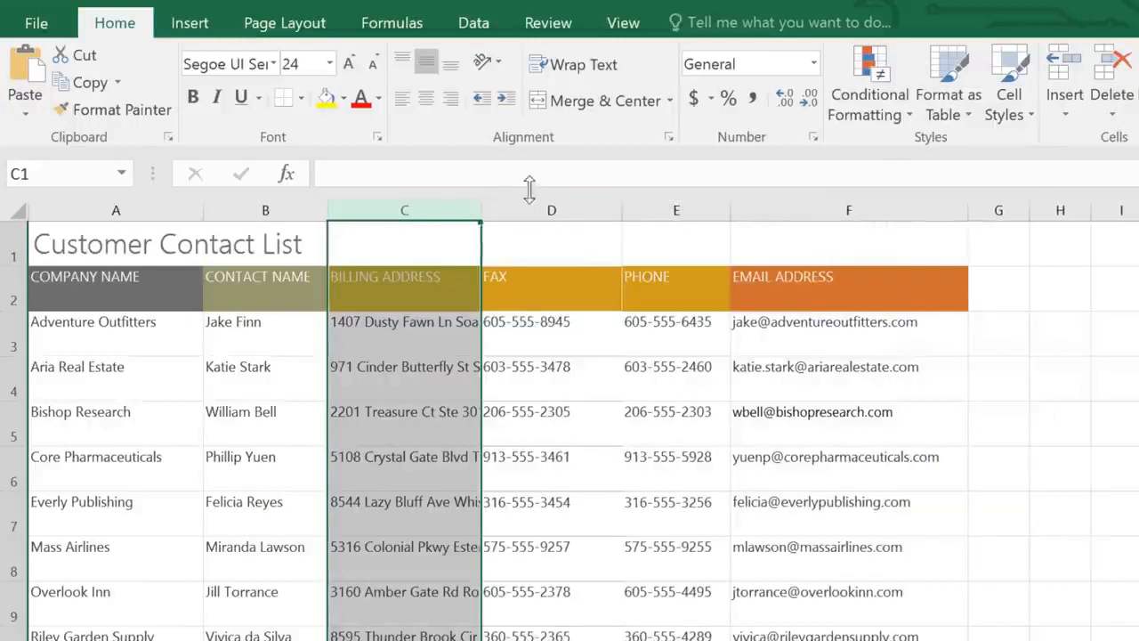
click(616, 69)
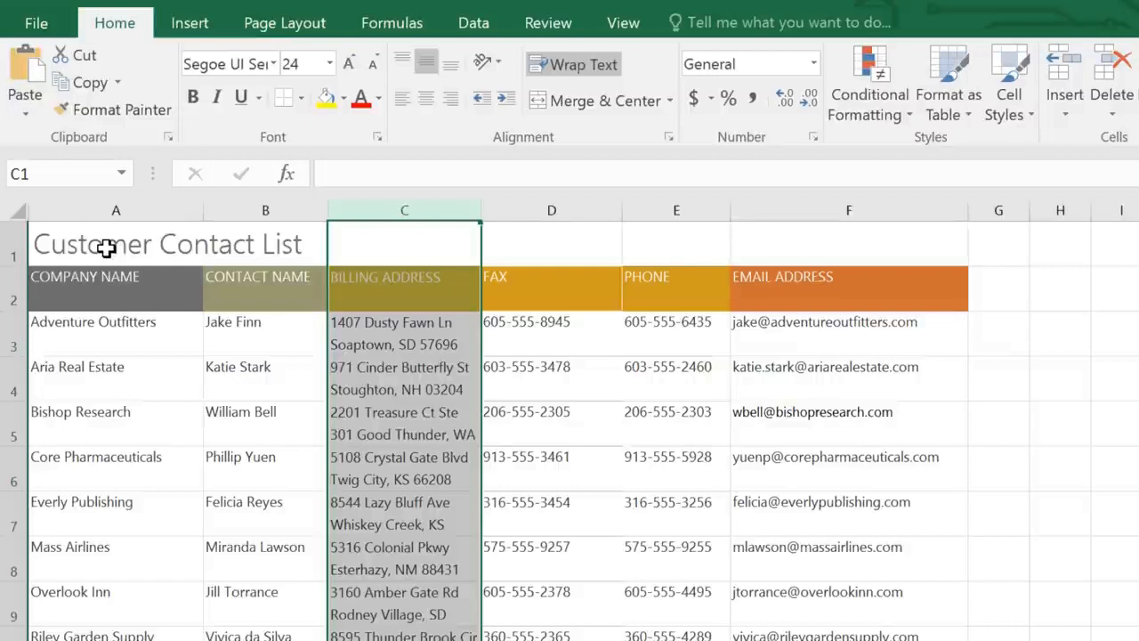
- Merge and center the "Customer Contact List" title across A1:F1
drag(112, 248, 793, 246)
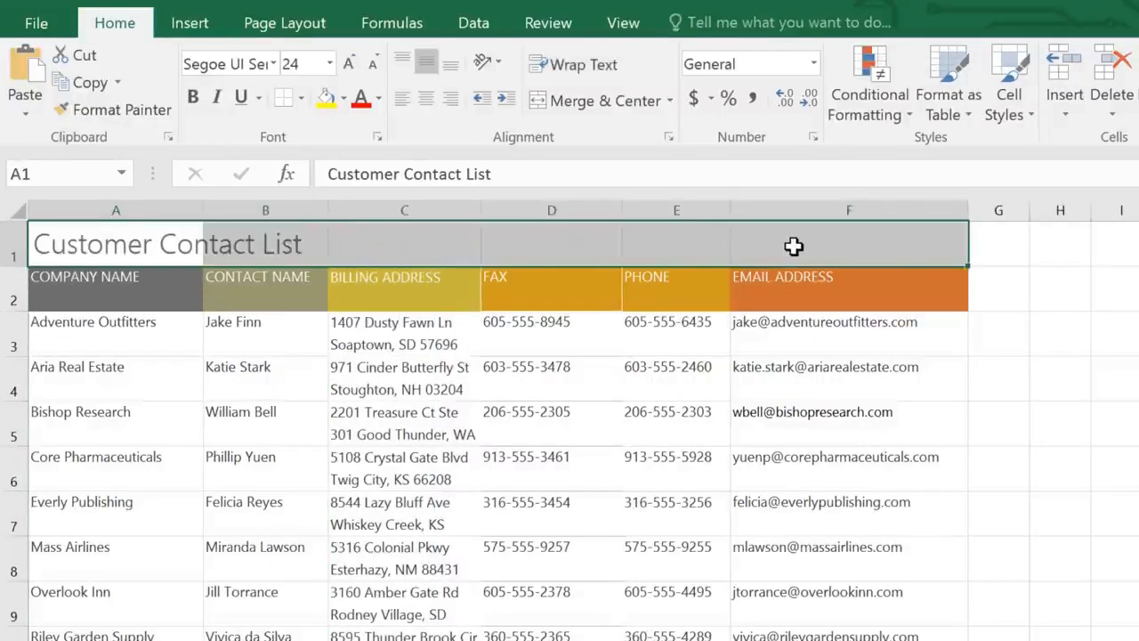
click(644, 102)
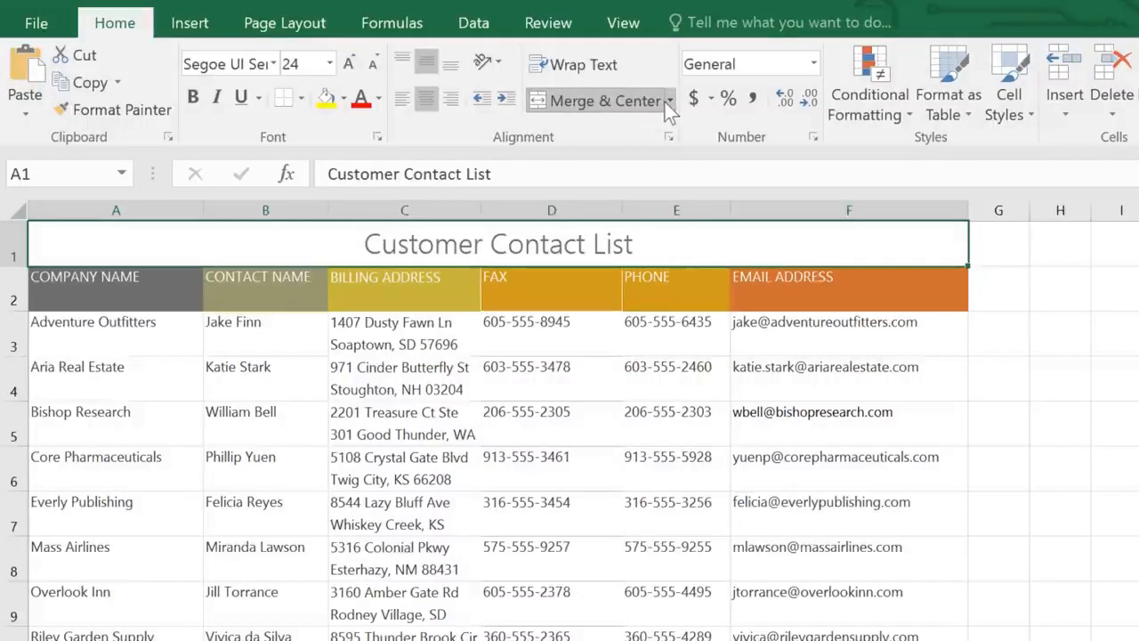
click(668, 103)
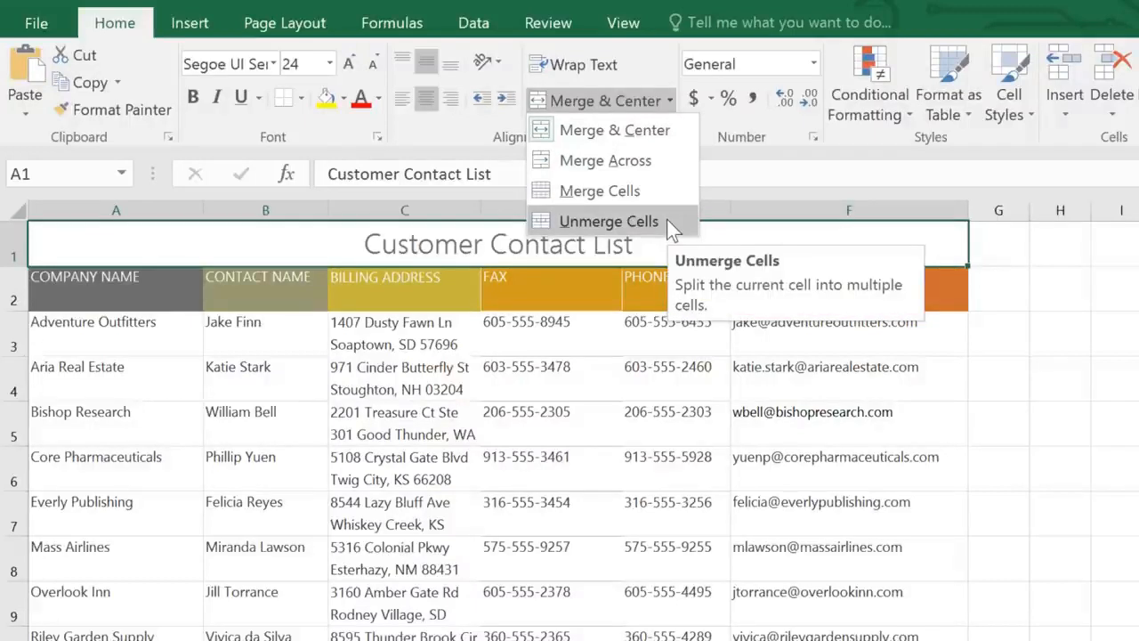
click(606, 245)
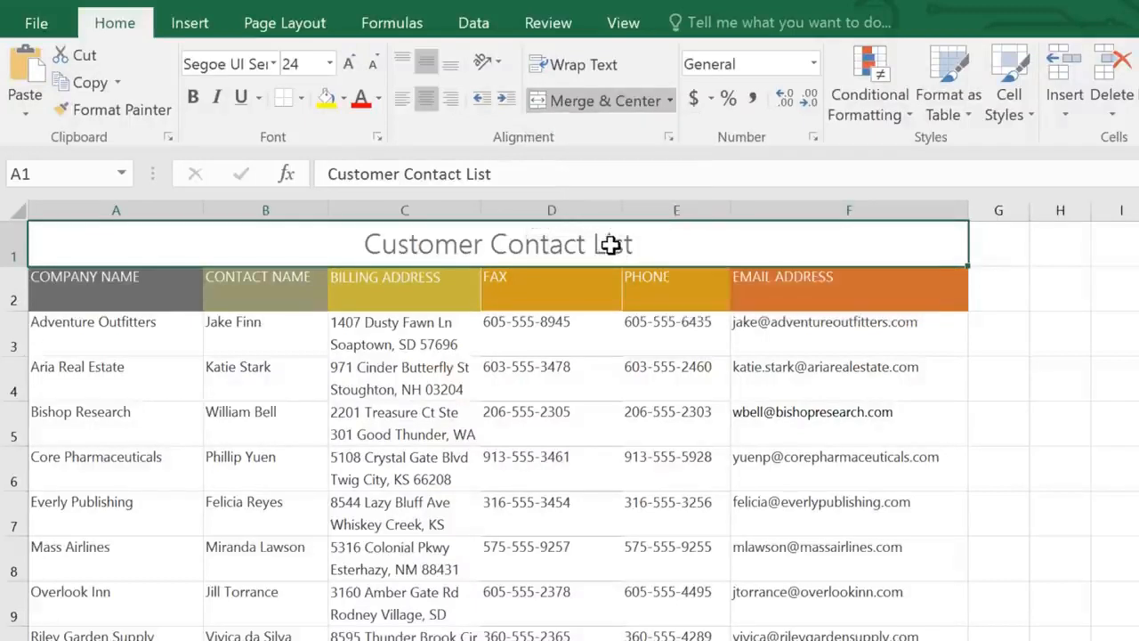
- Select the header cells A2:F2, from Company Name to Email Address
click(125, 294)
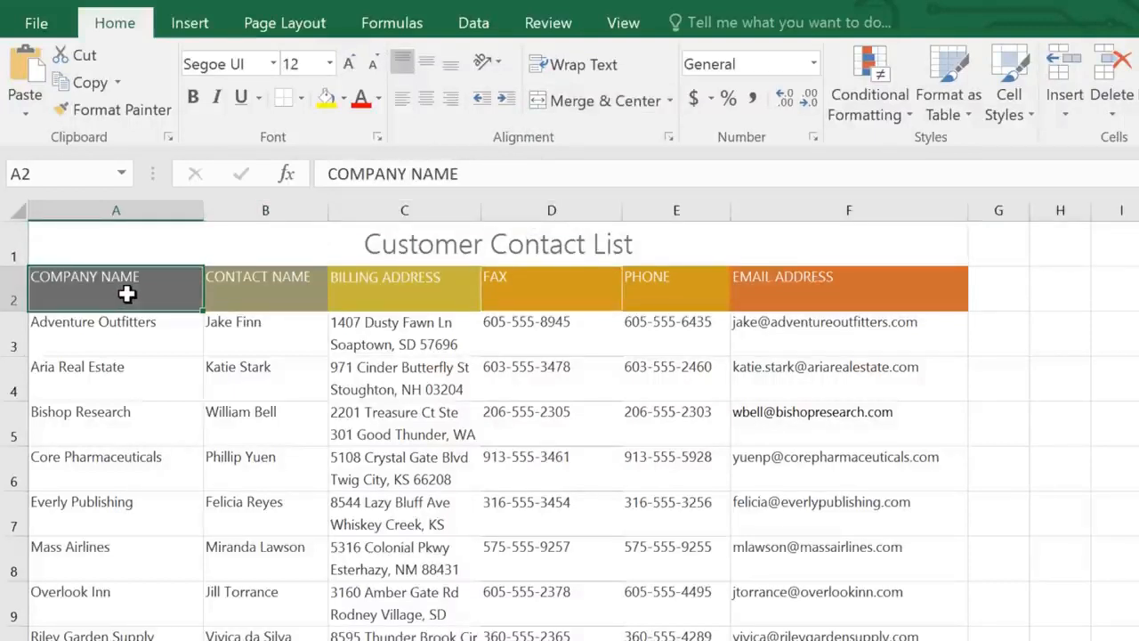
drag(125, 295, 916, 298)
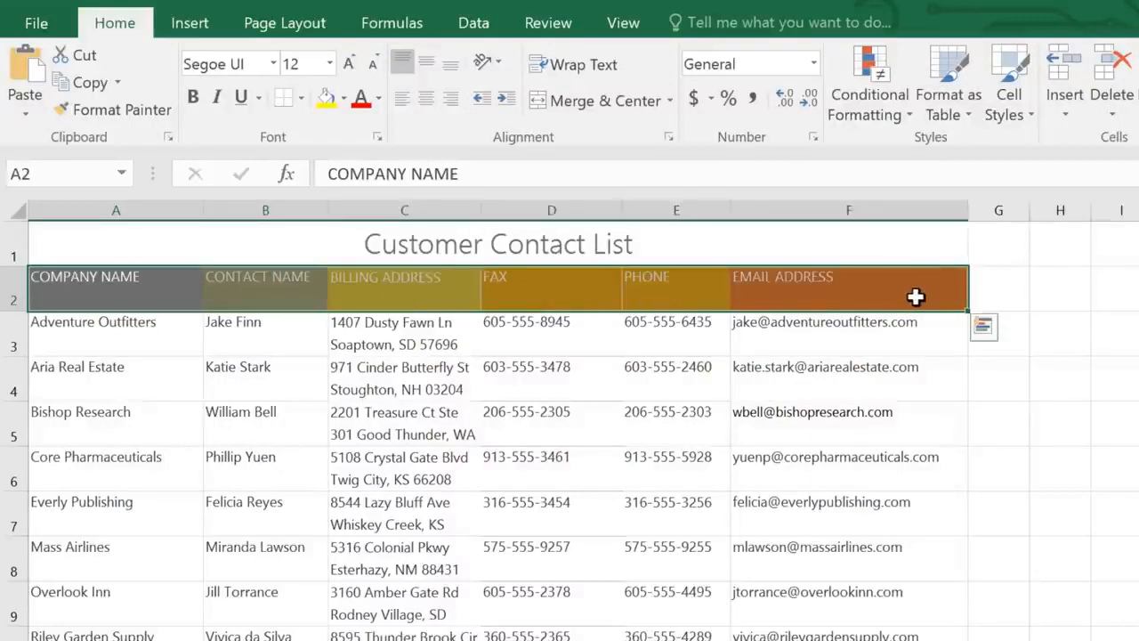